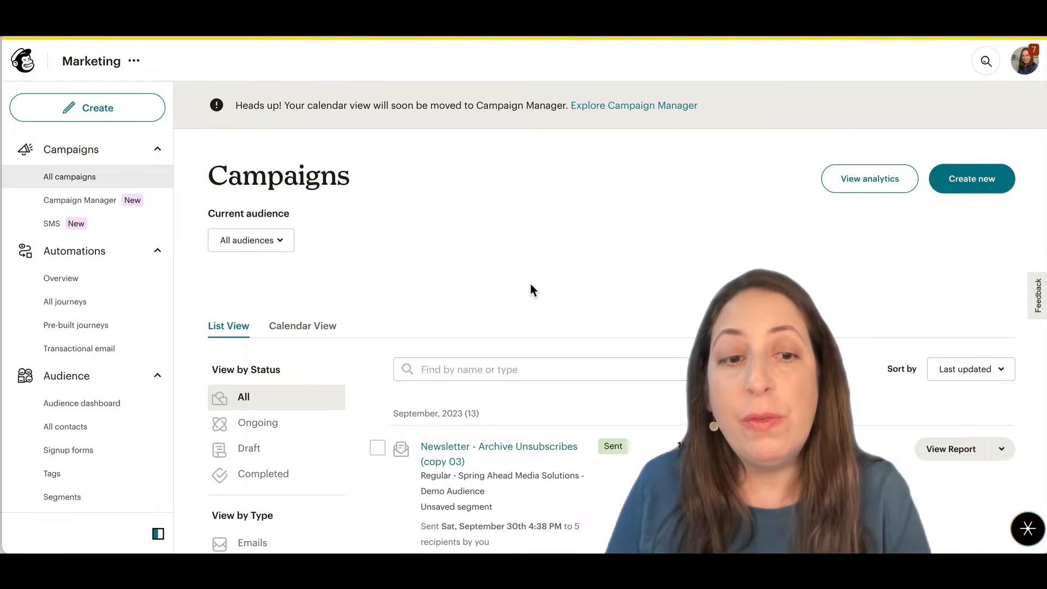
- Open the report of the Newsletter - Archive Unsubscribes (copy 03) campaign and examine the total and unique clicks per link
click(944, 455)
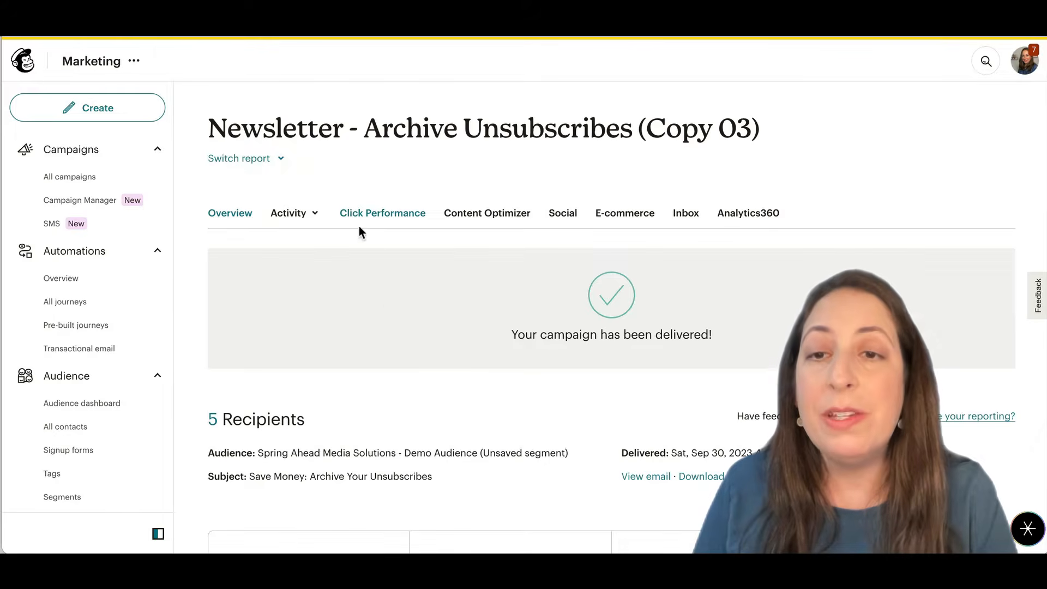
click(413, 222)
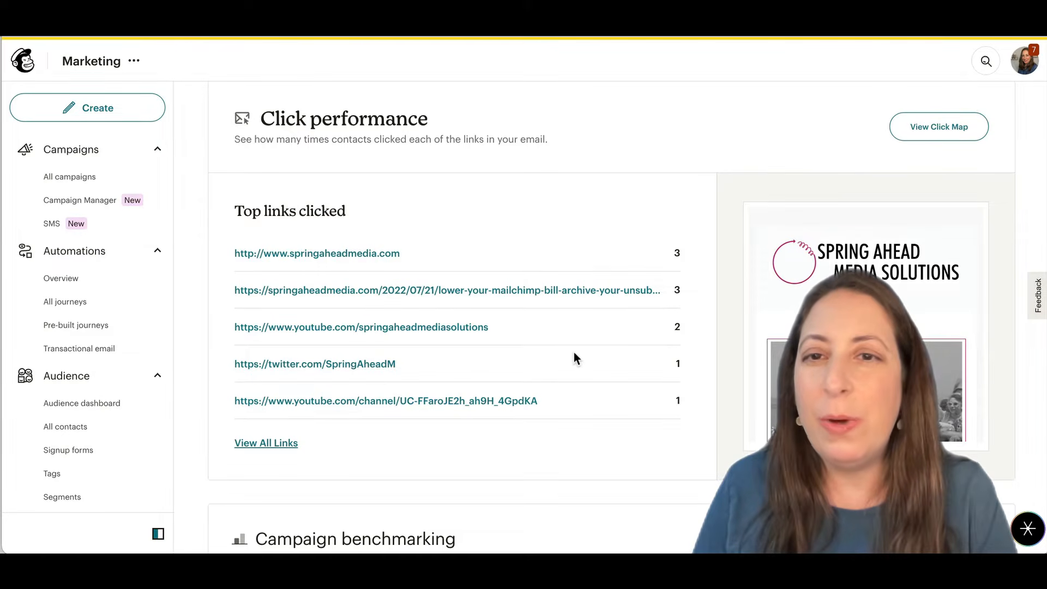
scroll(574, 352, up, 10)
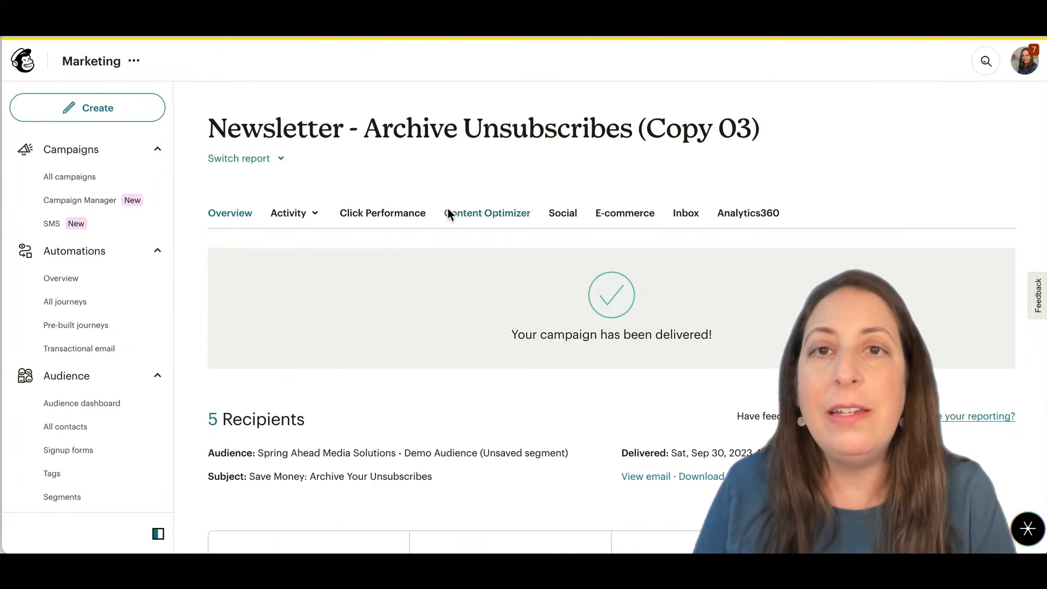
click(393, 222)
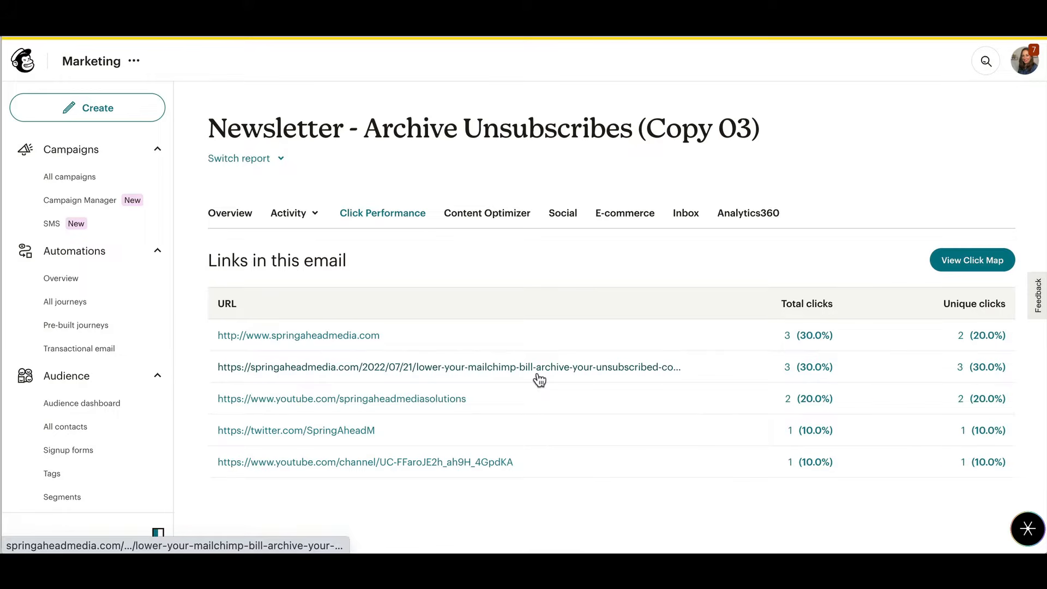
click(962, 371)
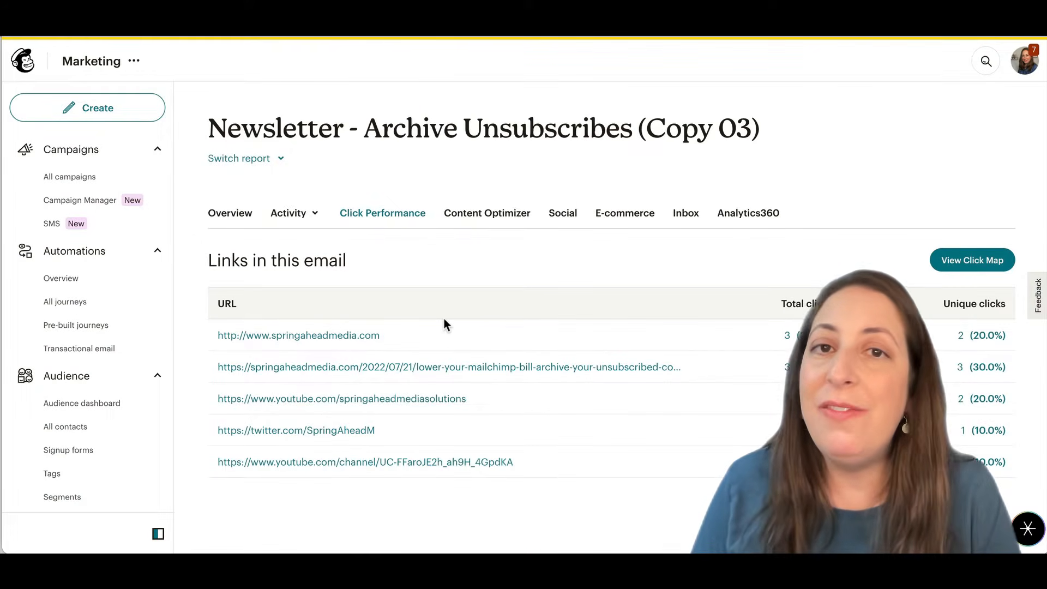
- Start a new advanced segment for the demo audience and add a Campaign interaction filter
scroll(115, 327, down, 5)
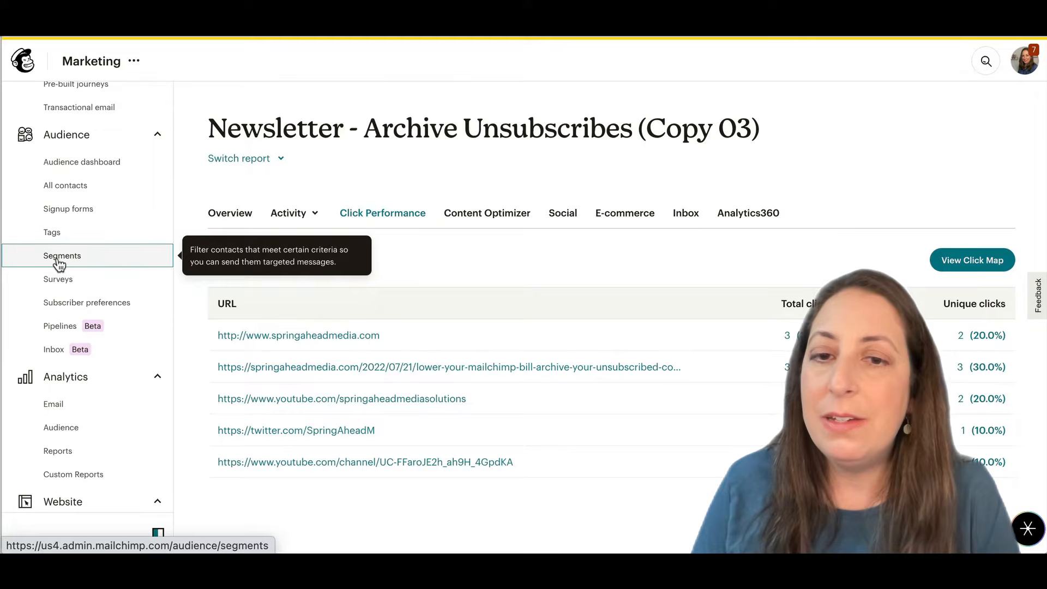
click(59, 262)
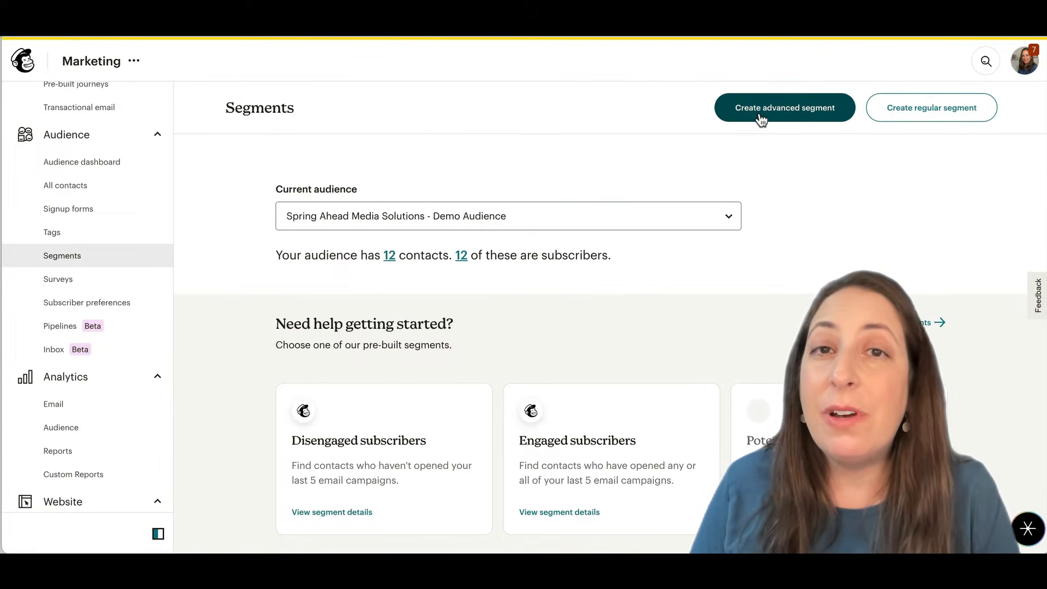
click(761, 111)
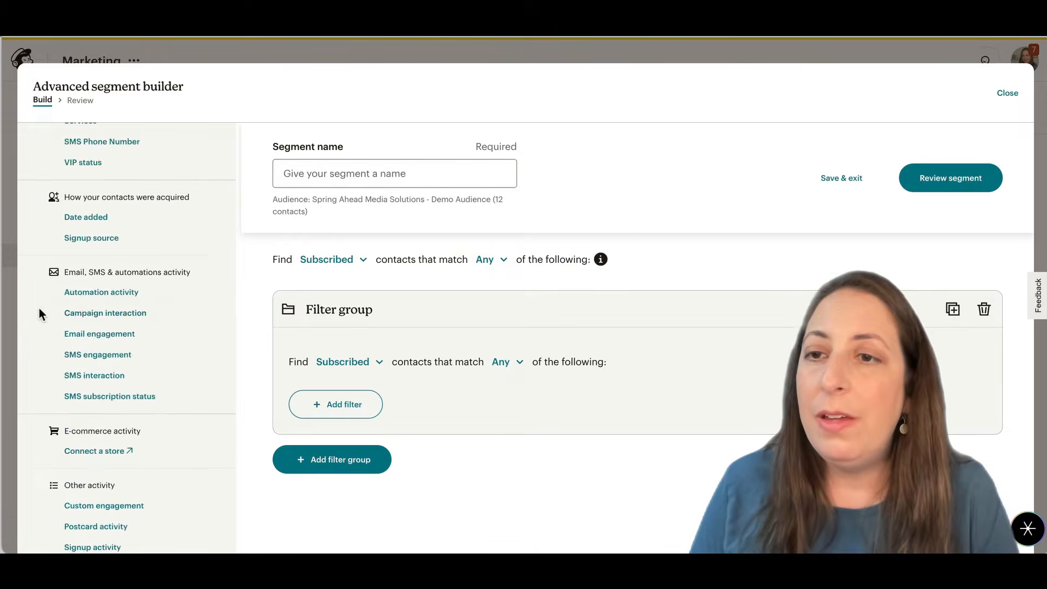
scroll(39, 309, up, 8)
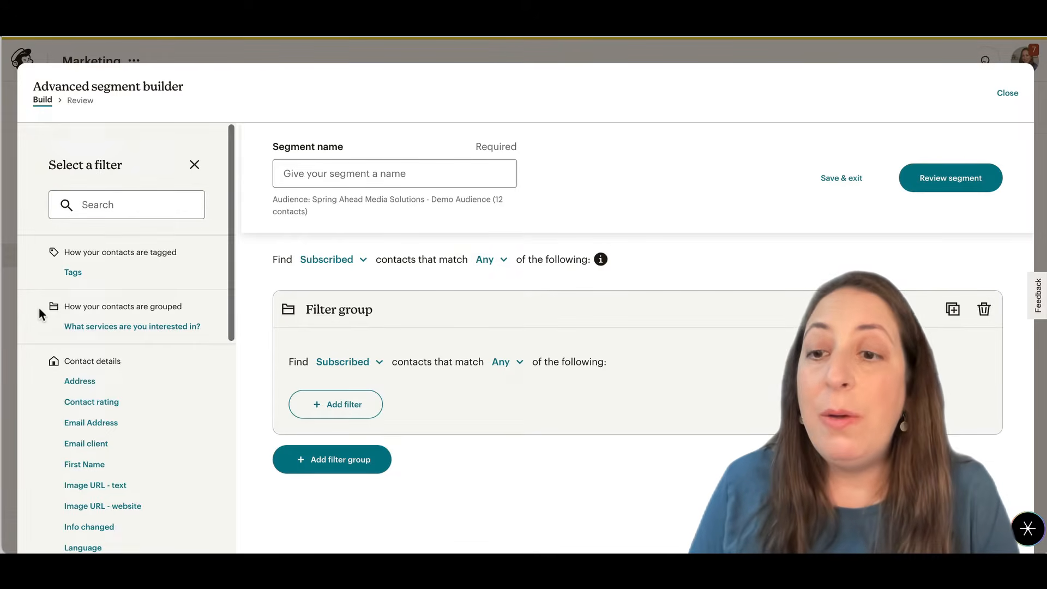
scroll(83, 283, down, 8)
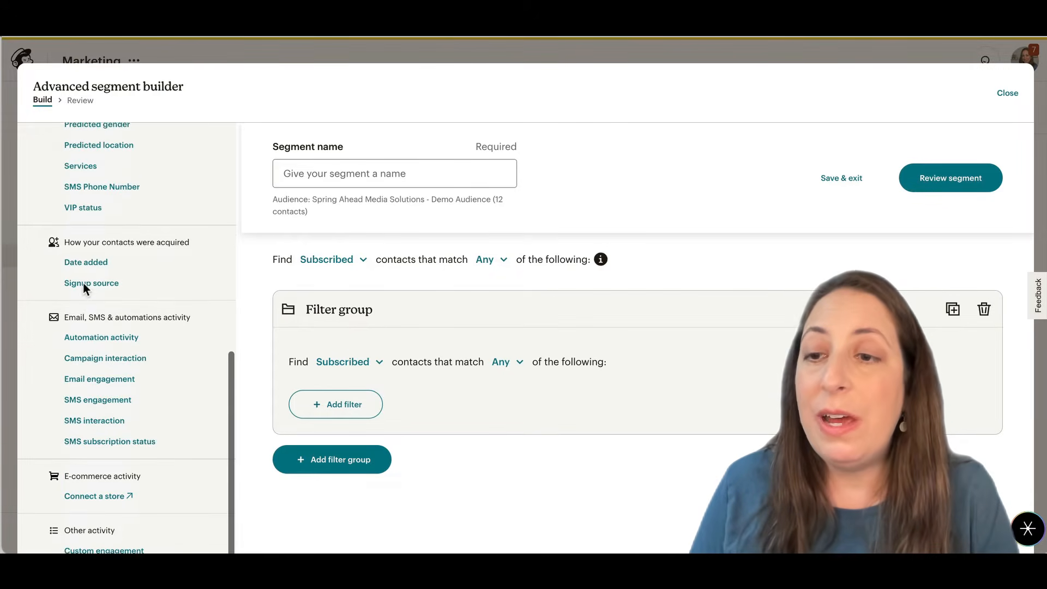
click(97, 352)
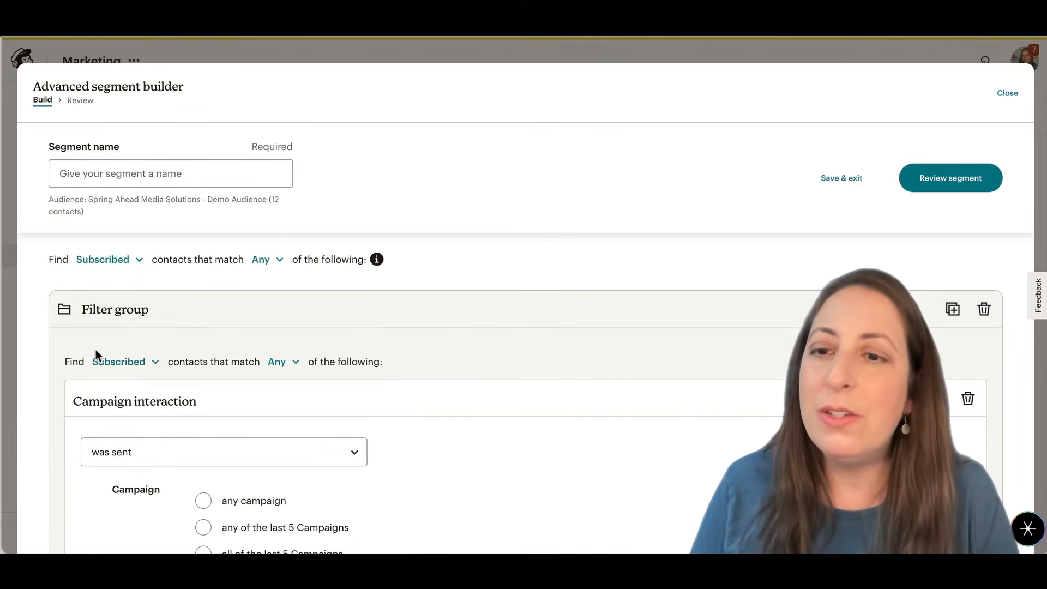
- Set the campaign interaction filter to has clicked, with the campaign being Newsletter - Archive Unsubscribes (copy 03) - 09/30/2023
scroll(214, 339, down, 3)
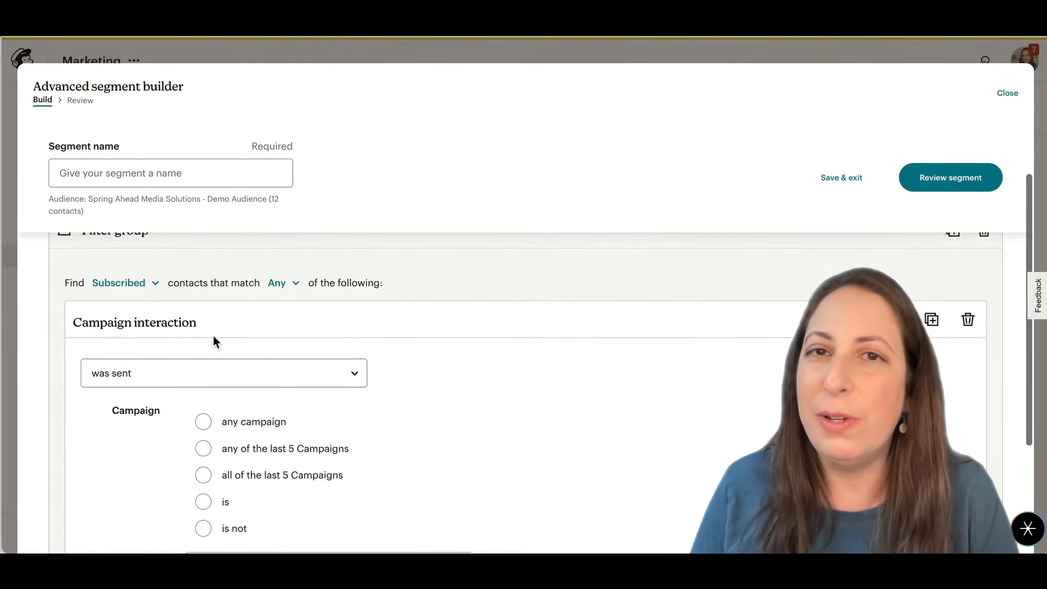
scroll(213, 336, down, 2)
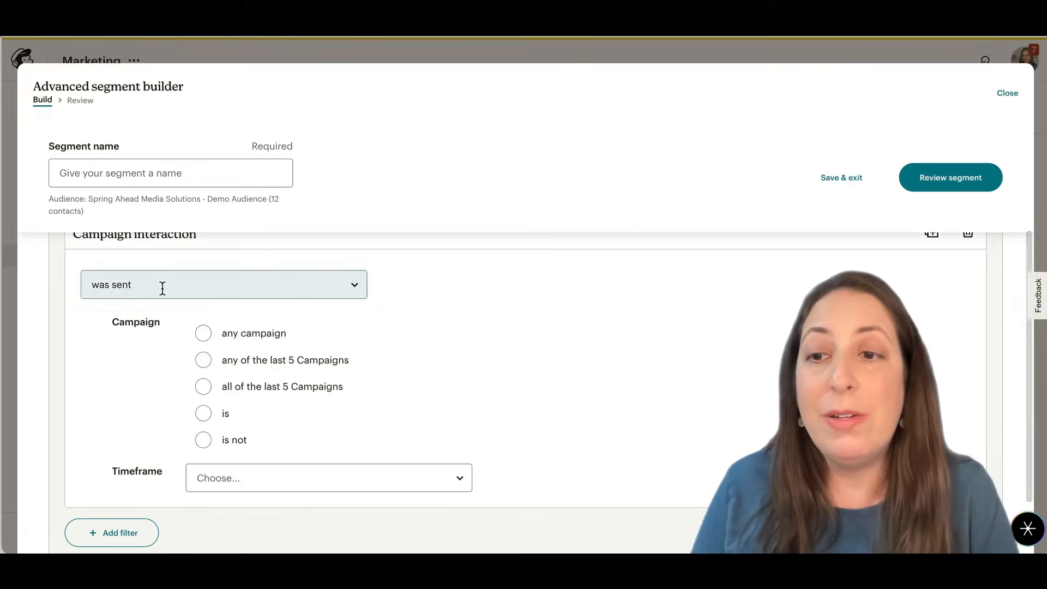
click(162, 286)
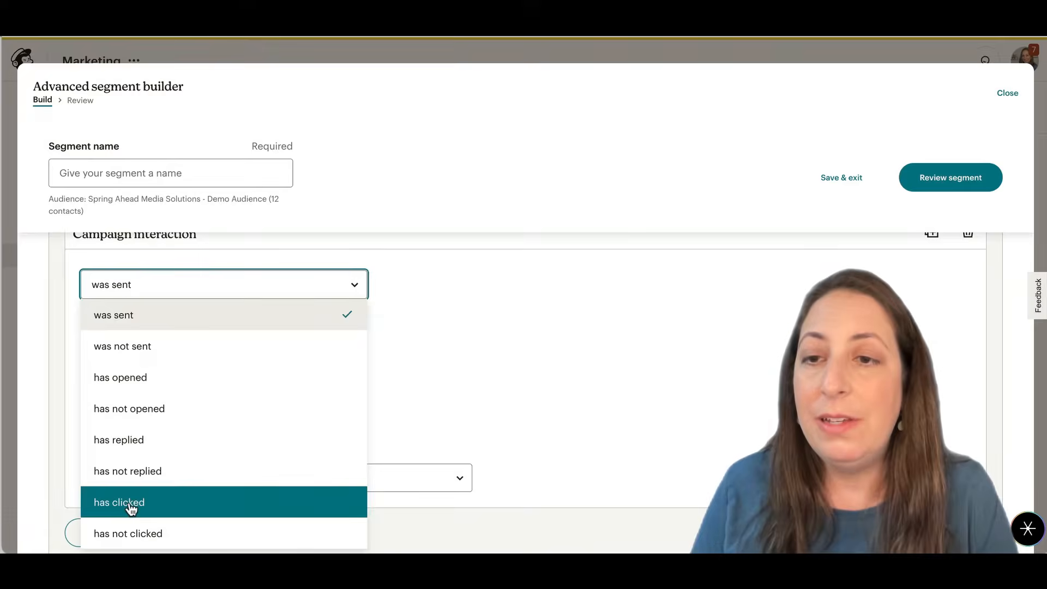
click(163, 504)
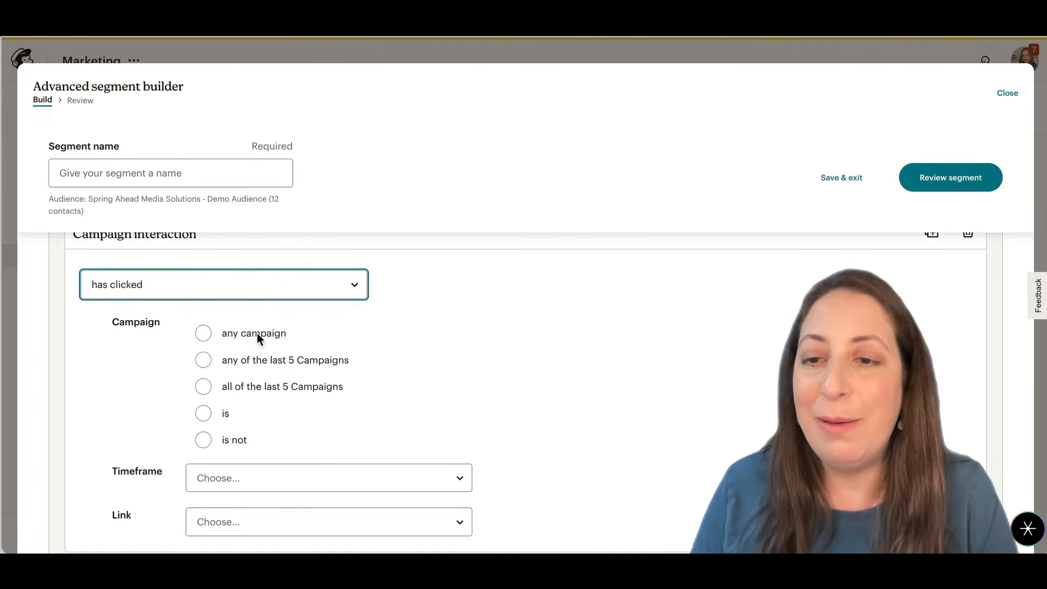
click(204, 415)
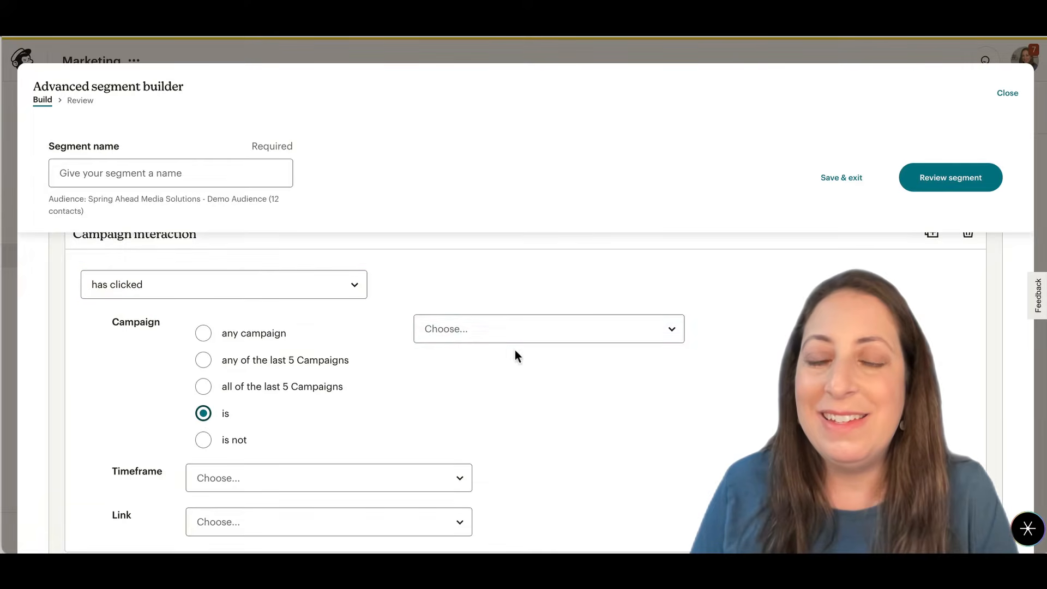
click(517, 328)
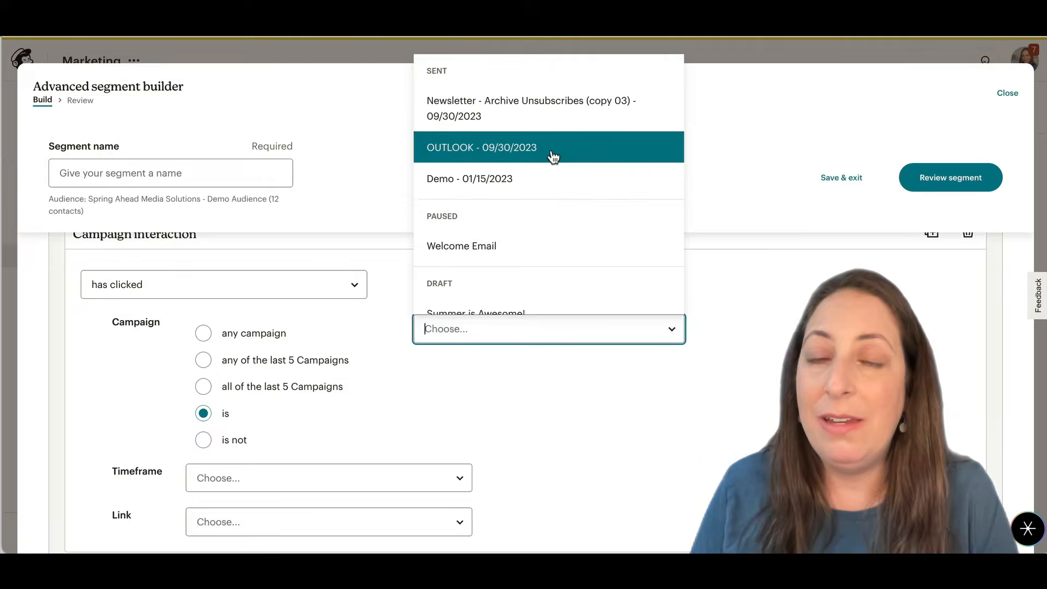
click(557, 125)
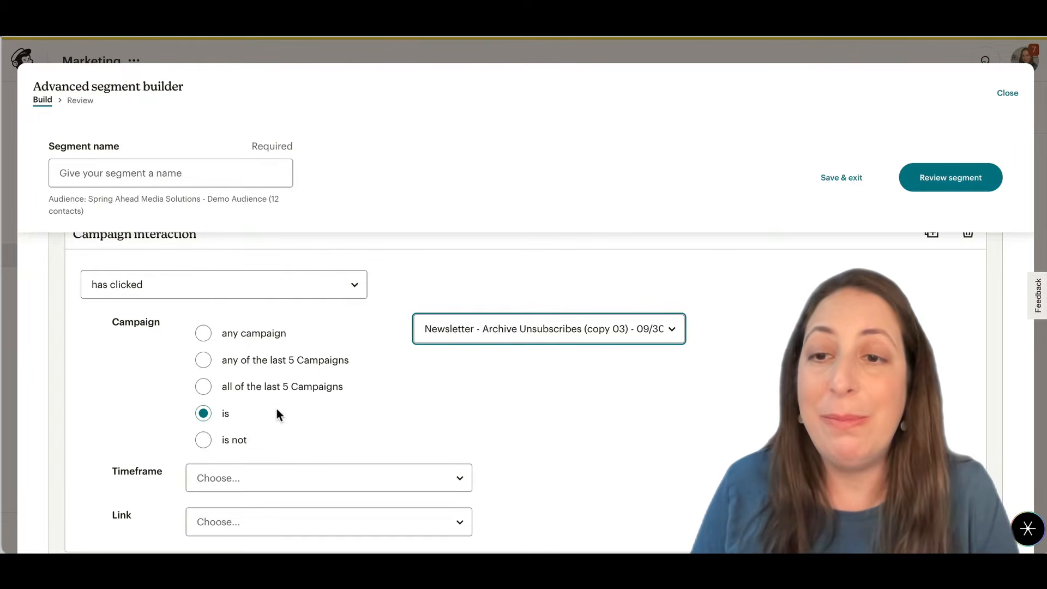
- Set the filter's timeframe to anytime and require that the clicked link contains "youtube"
click(249, 482)
click(277, 256)
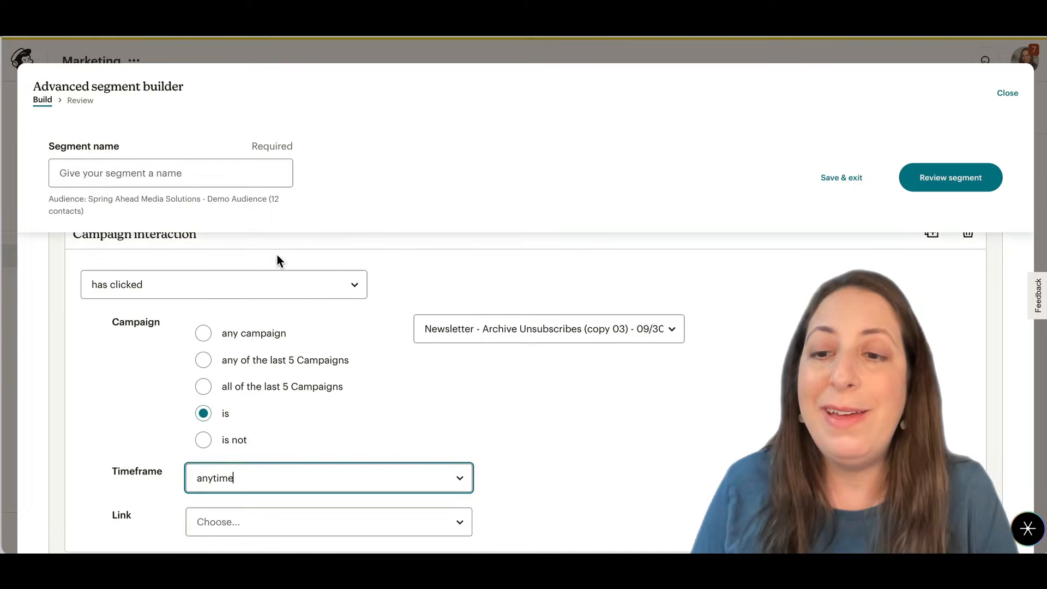
click(255, 519)
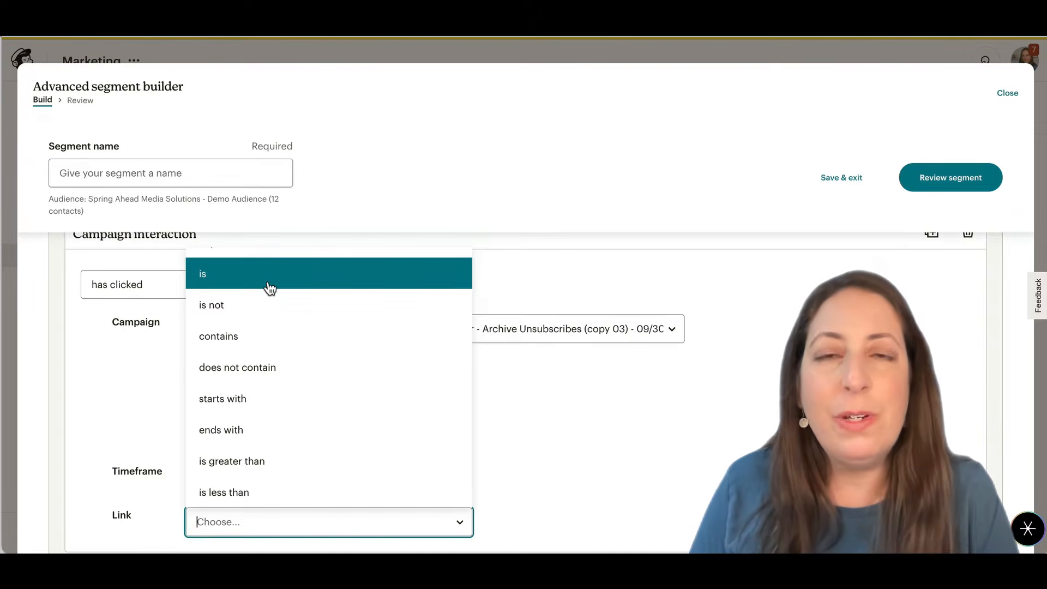
click(218, 342)
scroll(506, 406, down, 2)
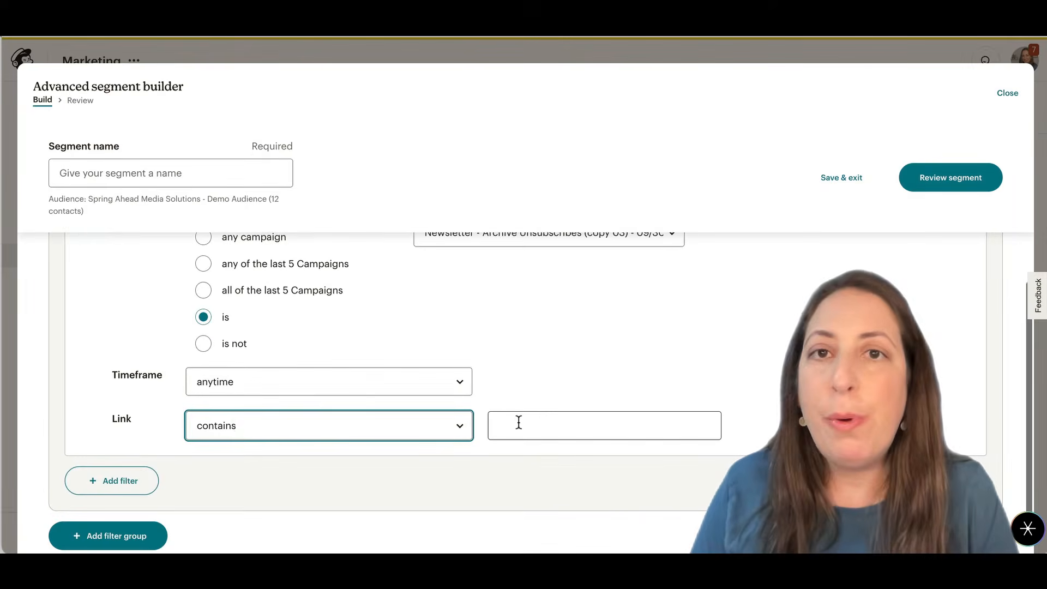
click(519, 422)
text(youtube)
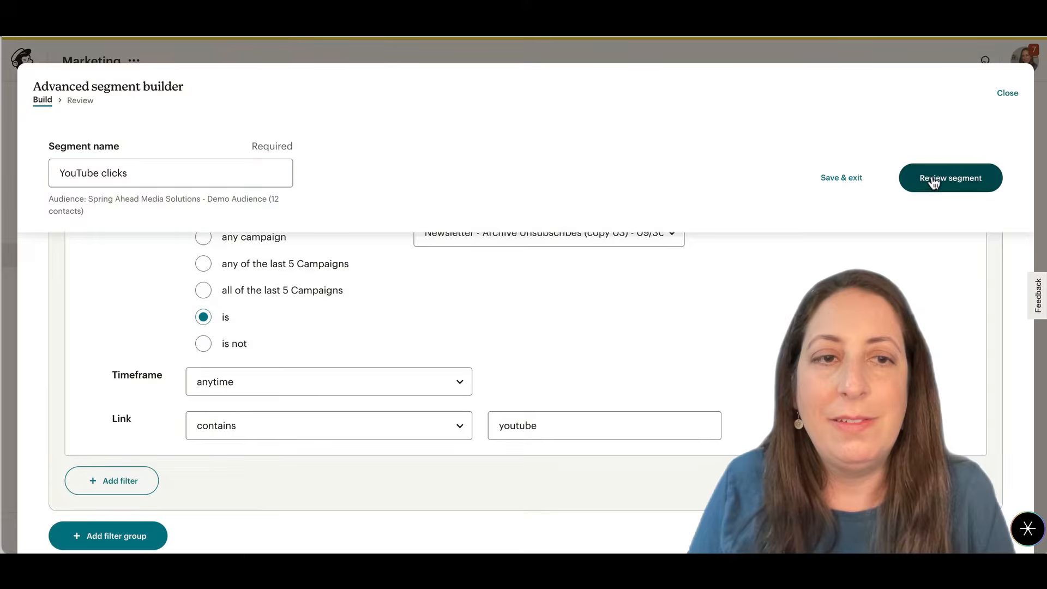
- Save the segment under the name YouTube clicks and open its list of matching contacts
click(934, 182)
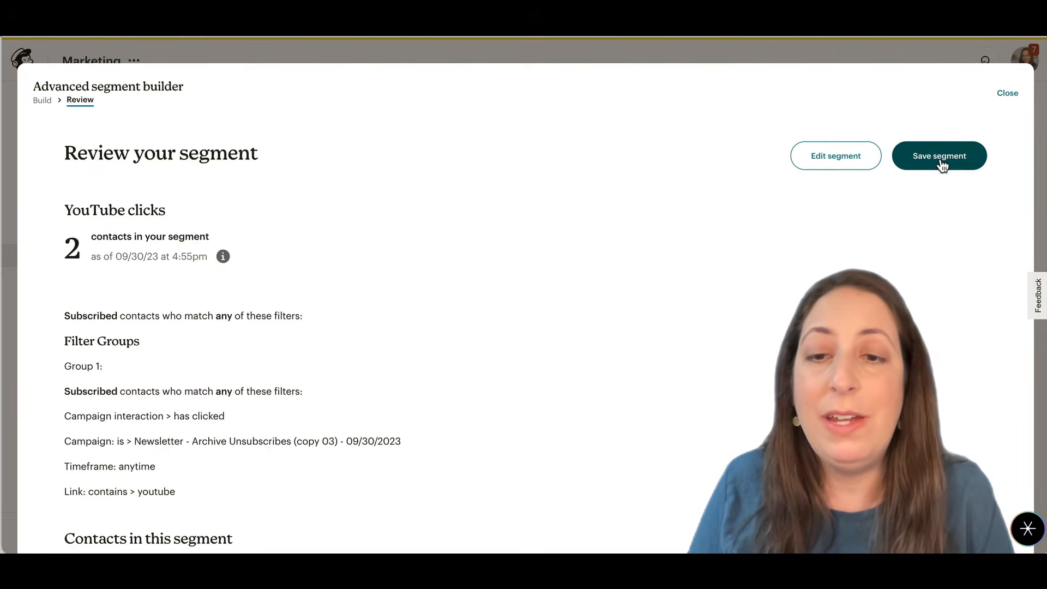
click(941, 161)
scroll(487, 335, down, 10)
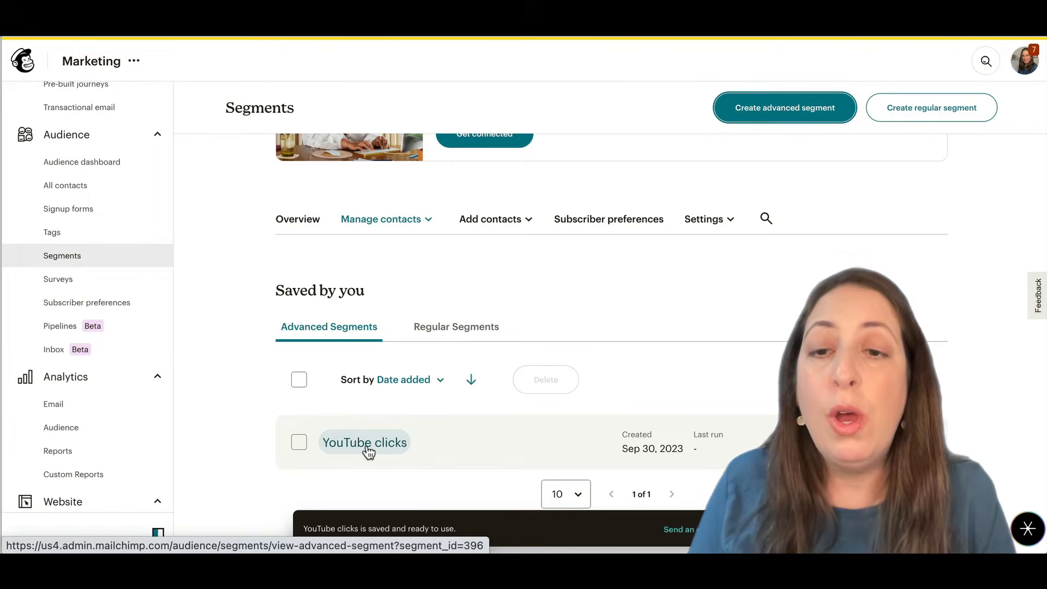
click(368, 453)
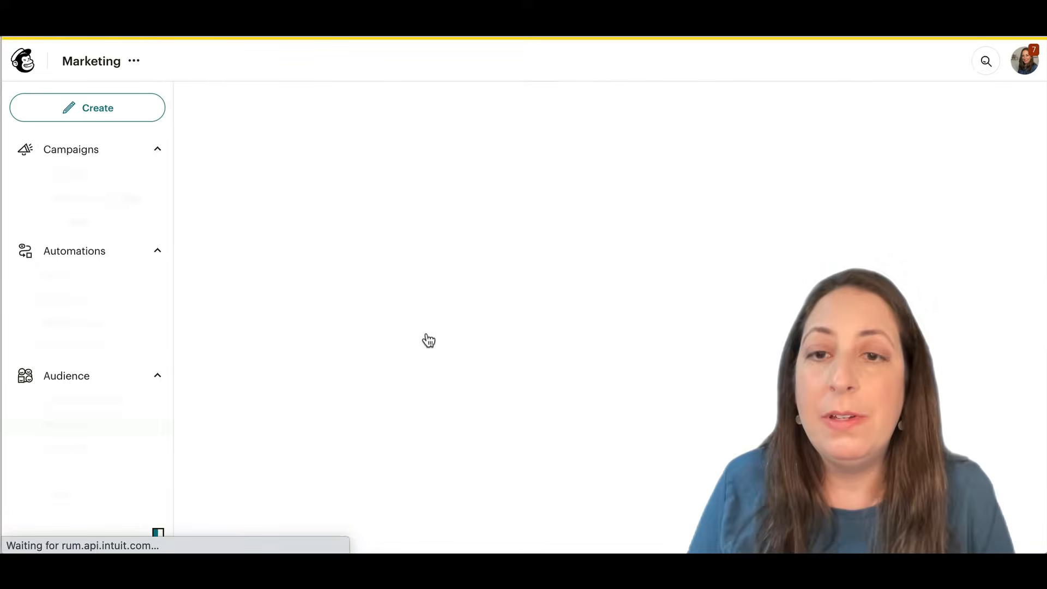
- Select both contacts in the YouTube clicks segment and look at the bulk actions available for them
scroll(429, 340, down, 2)
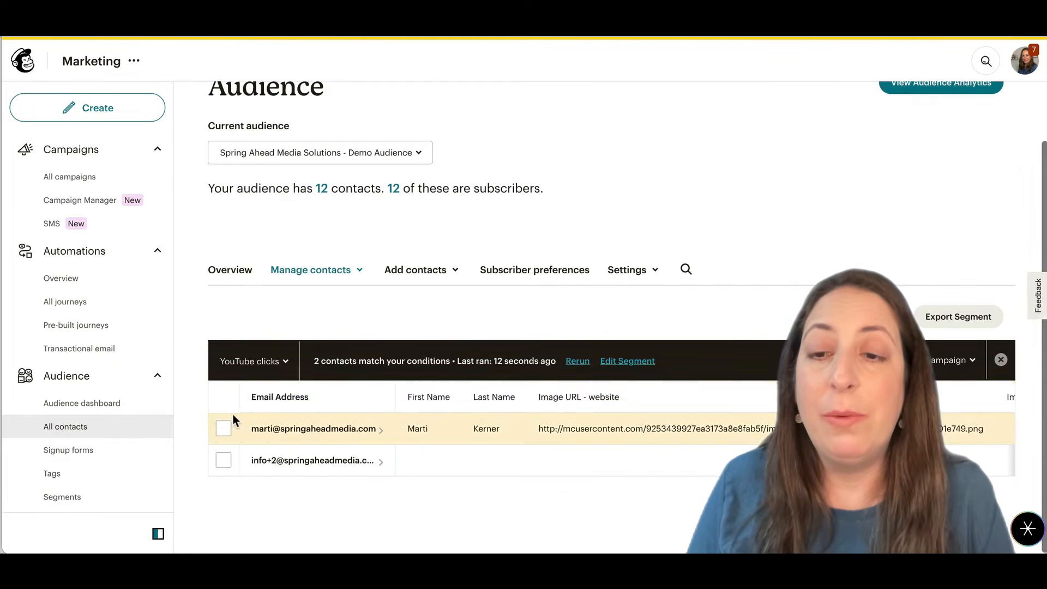
click(223, 429)
click(224, 461)
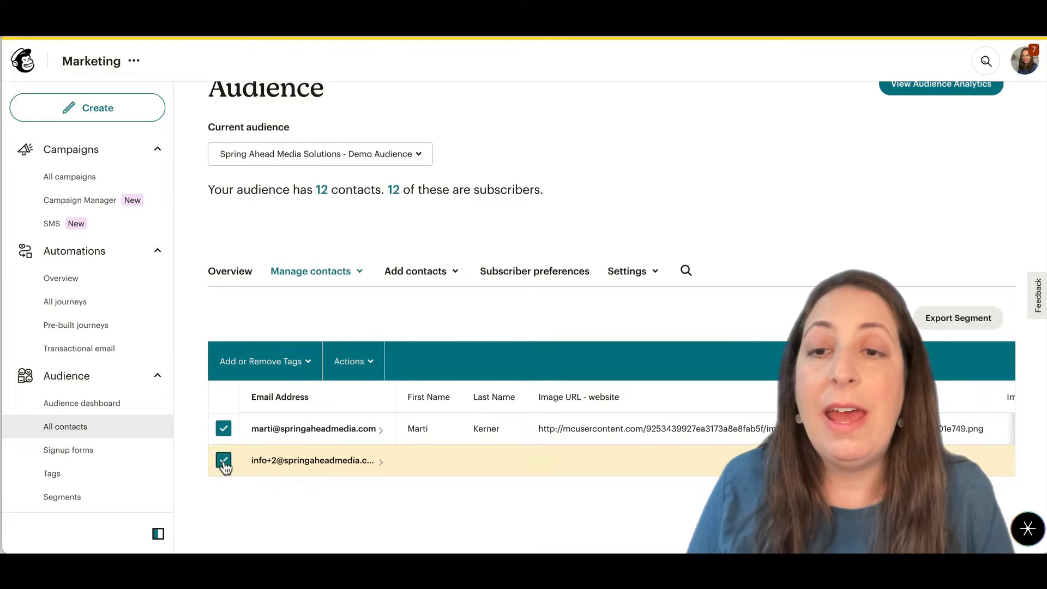
click(339, 362)
mouse_move(452, 120)
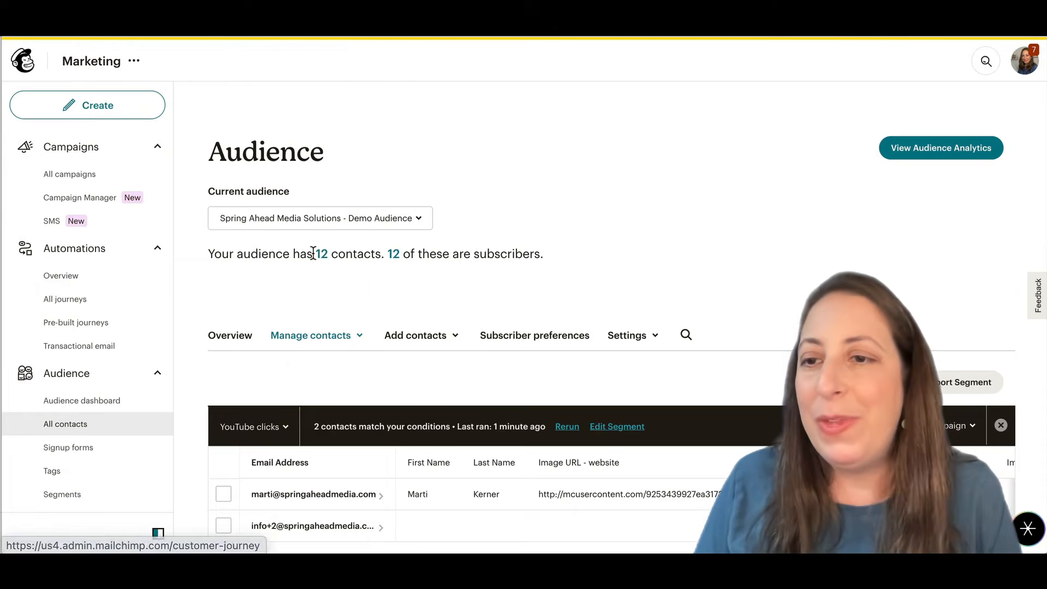
- Create a customer journey from scratch named Clicks YouTube for the Spring Ahead Media Solutions - Demo Audience
click(66, 300)
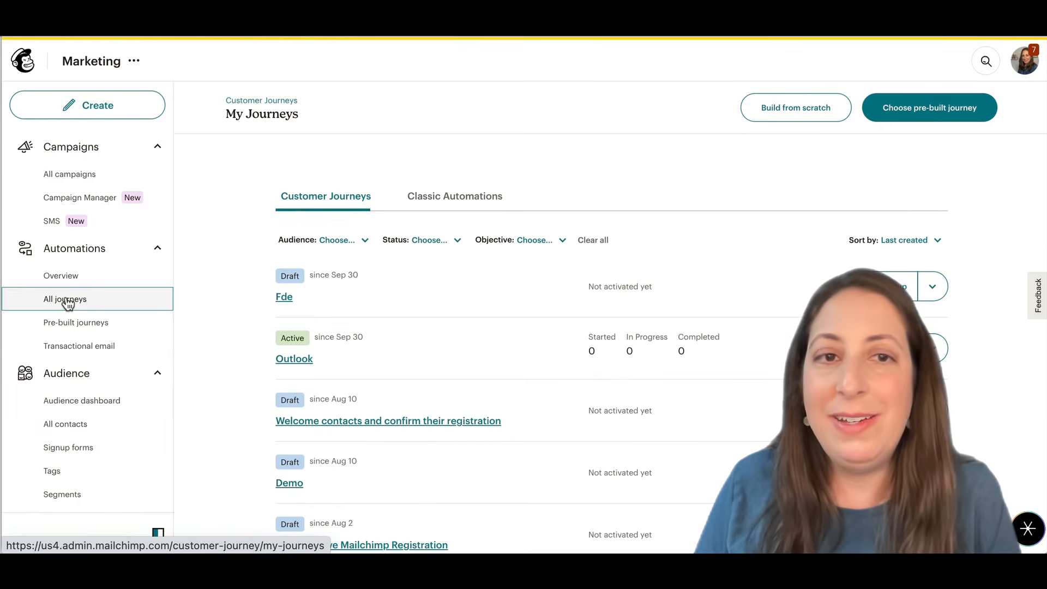
click(786, 111)
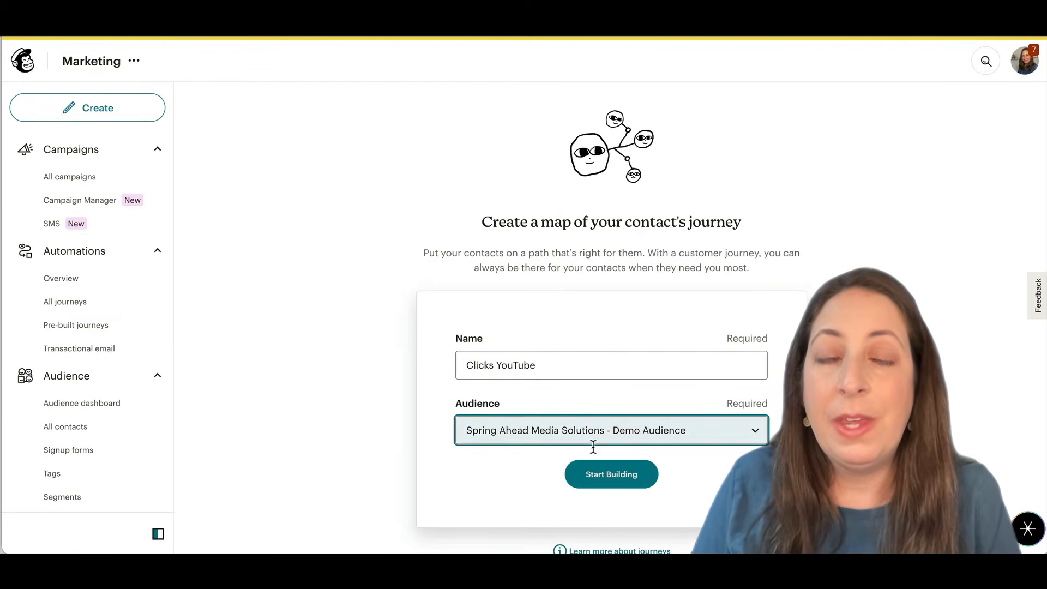
click(608, 479)
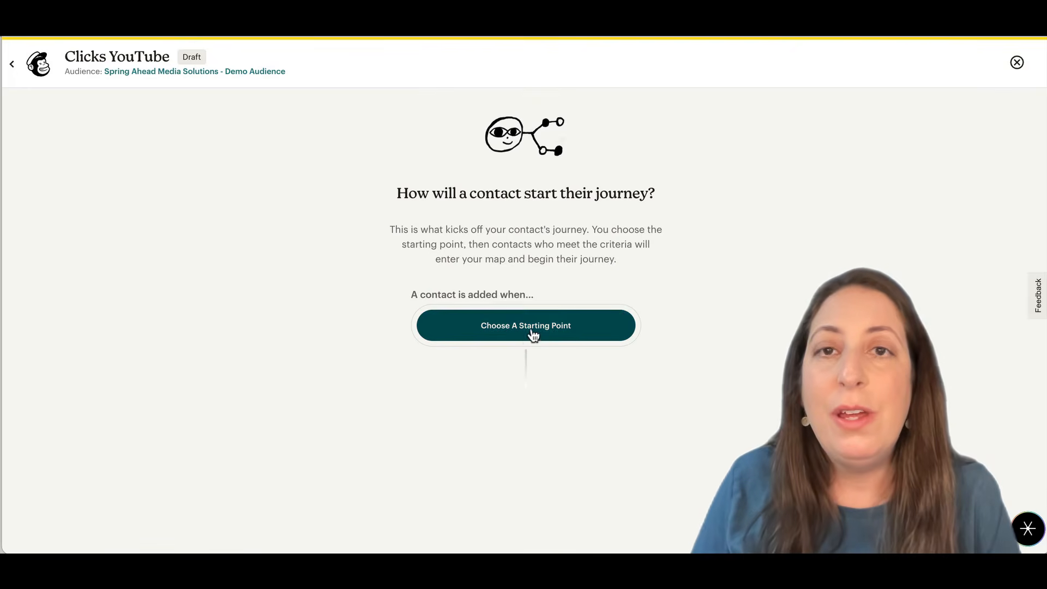
click(529, 336)
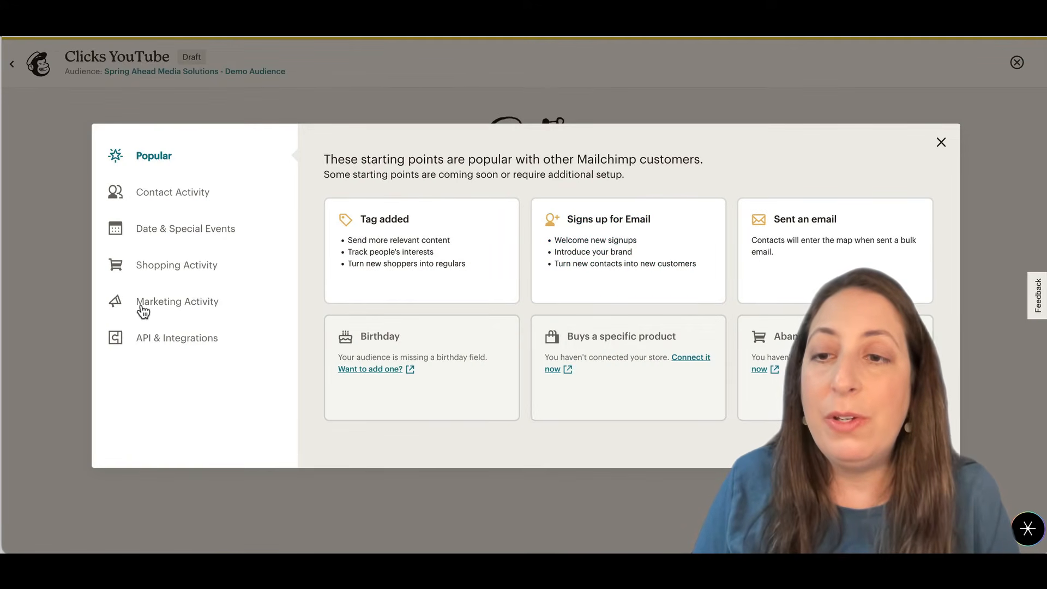
click(198, 309)
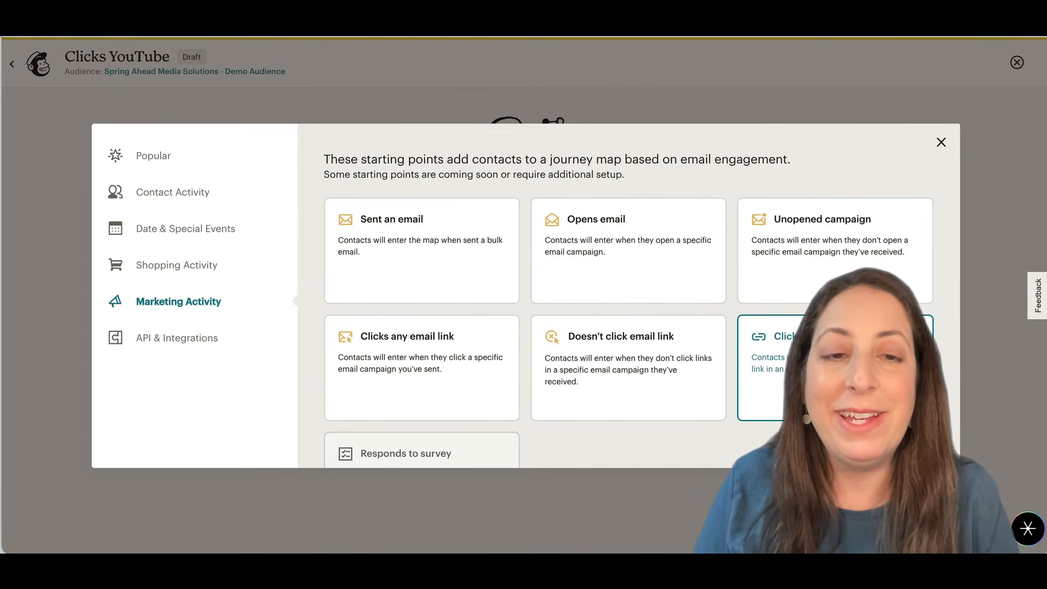
click(818, 365)
click(603, 248)
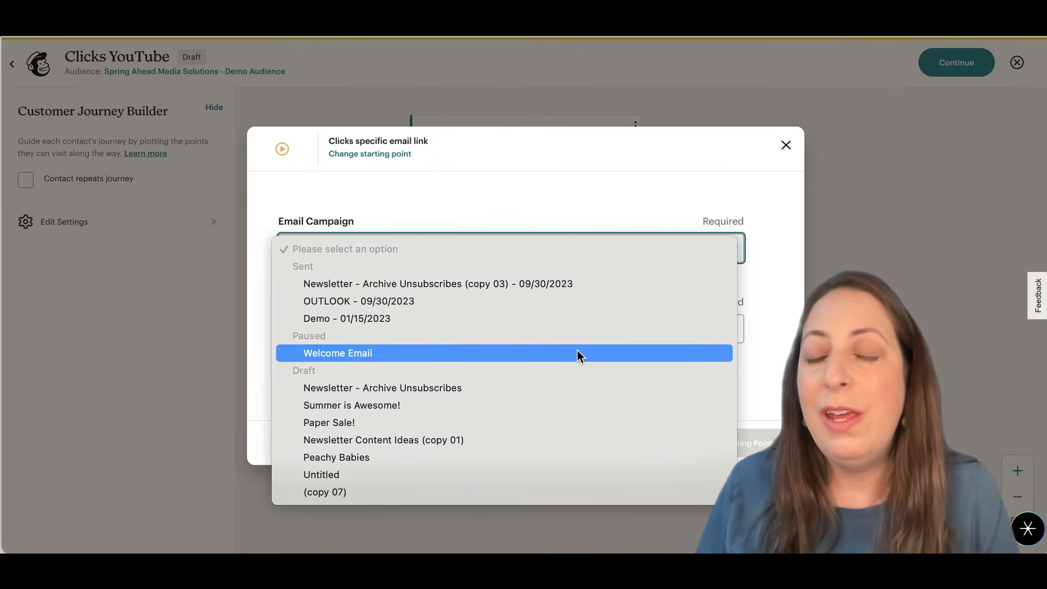
click(546, 388)
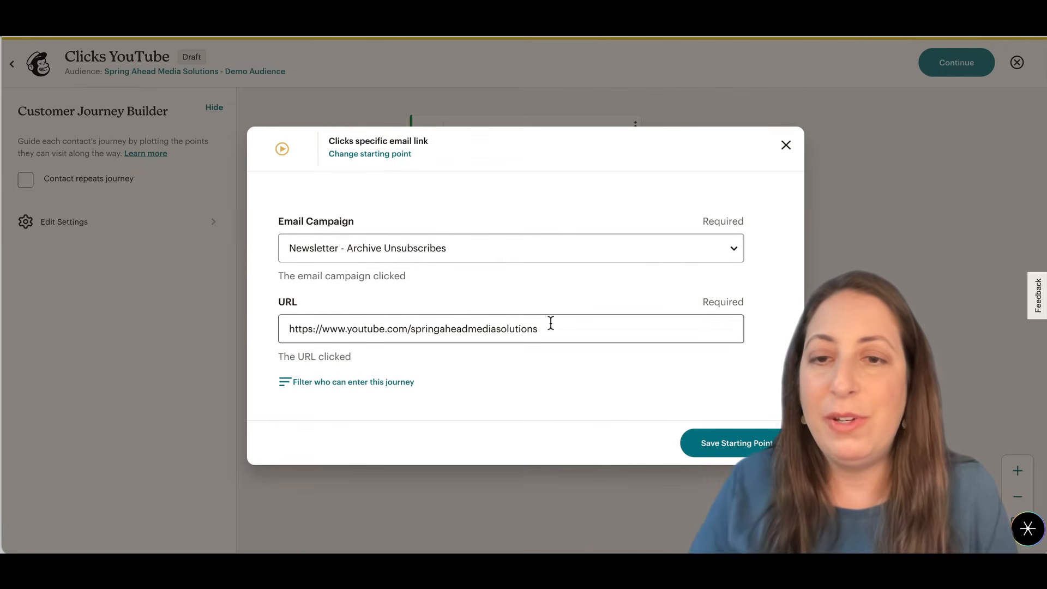
click(716, 445)
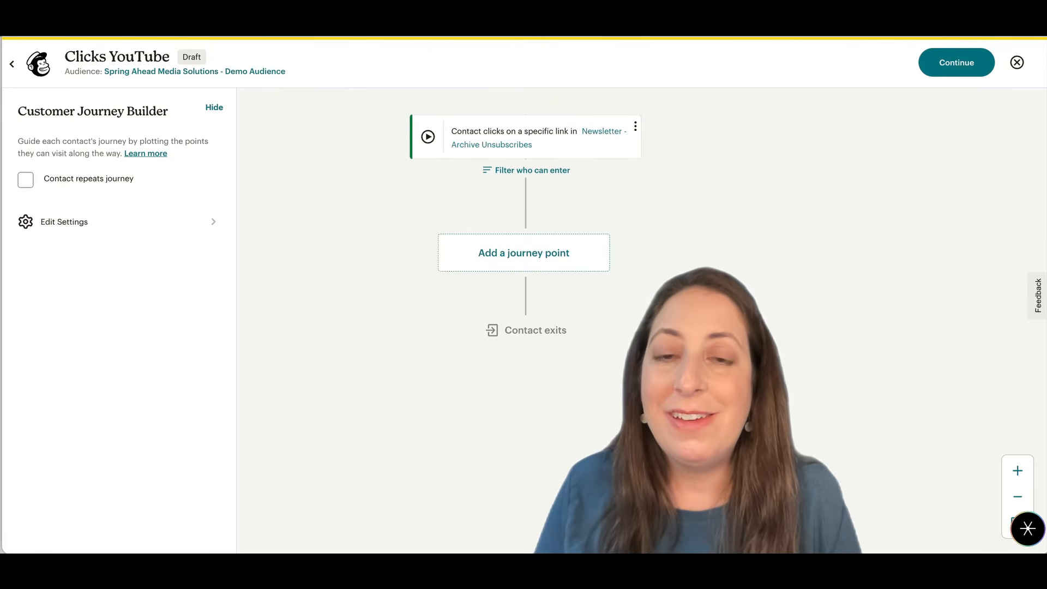
- Add a Tag/Untag journey point after the starting point that adds the tag YouTube Examples
click(512, 257)
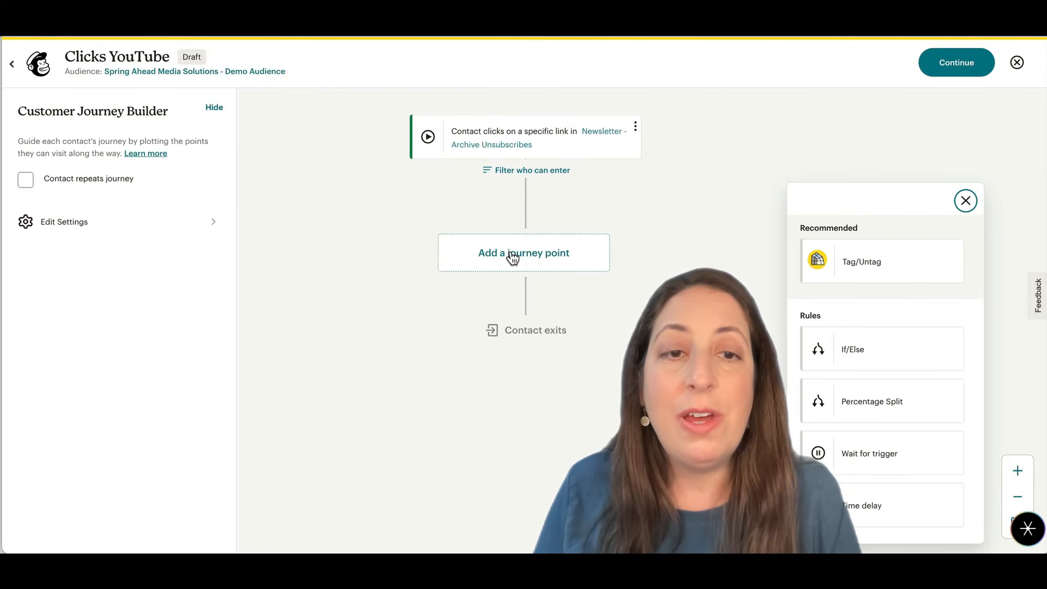
click(893, 278)
click(584, 278)
text(YouTube Examples)
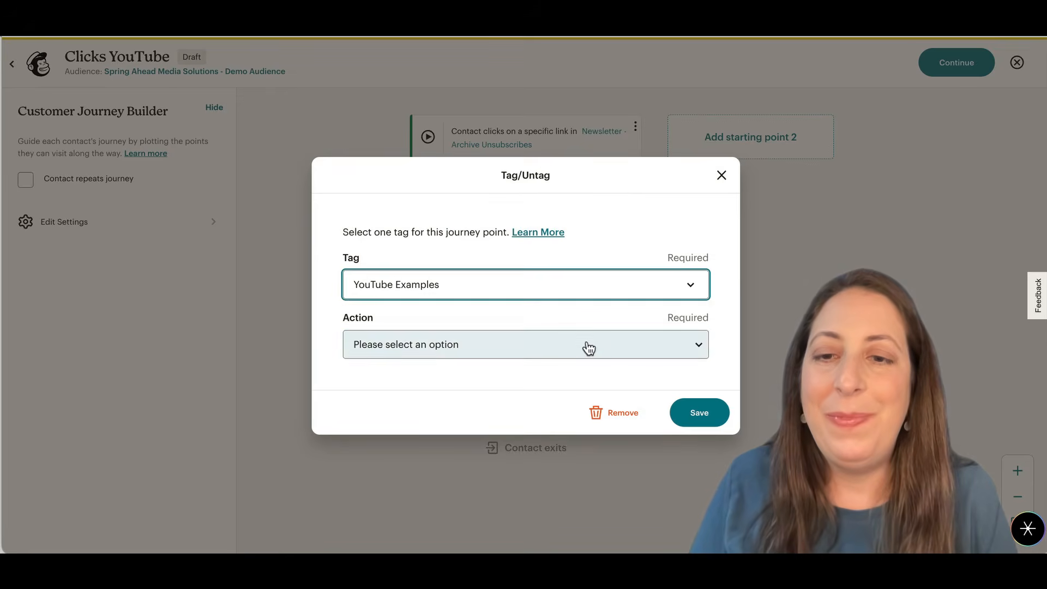
click(589, 348)
click(588, 363)
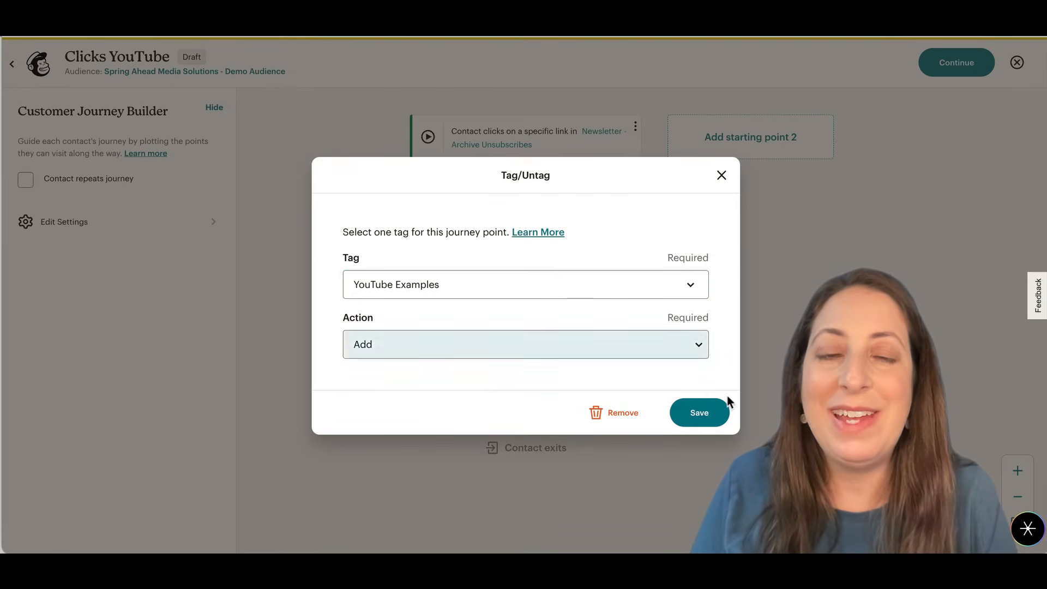
click(717, 422)
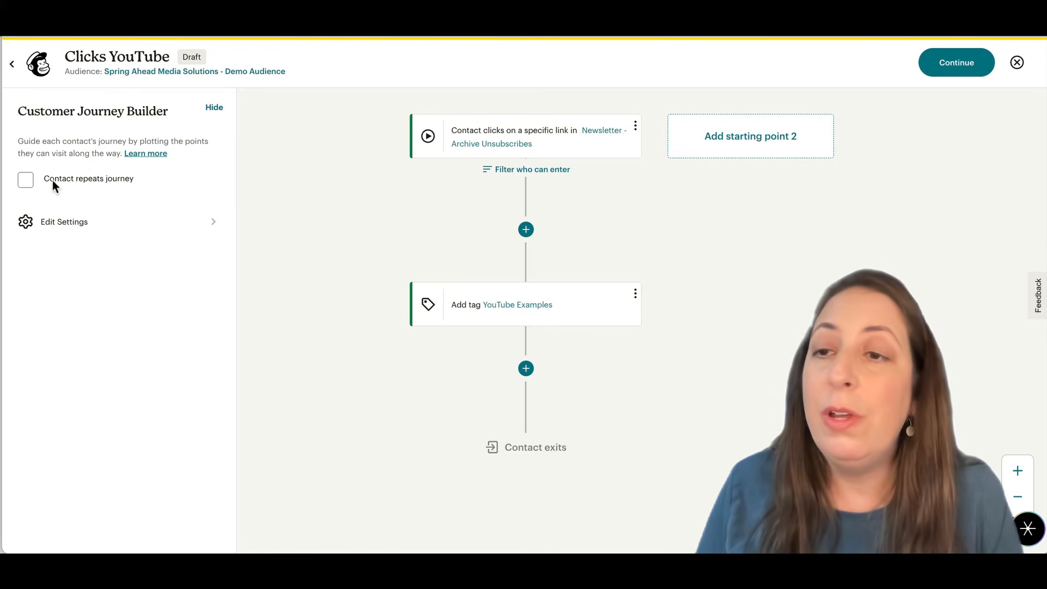
- Allow contacts to repeat the journey, then activate it and return to the Customer Journeys overview
click(26, 180)
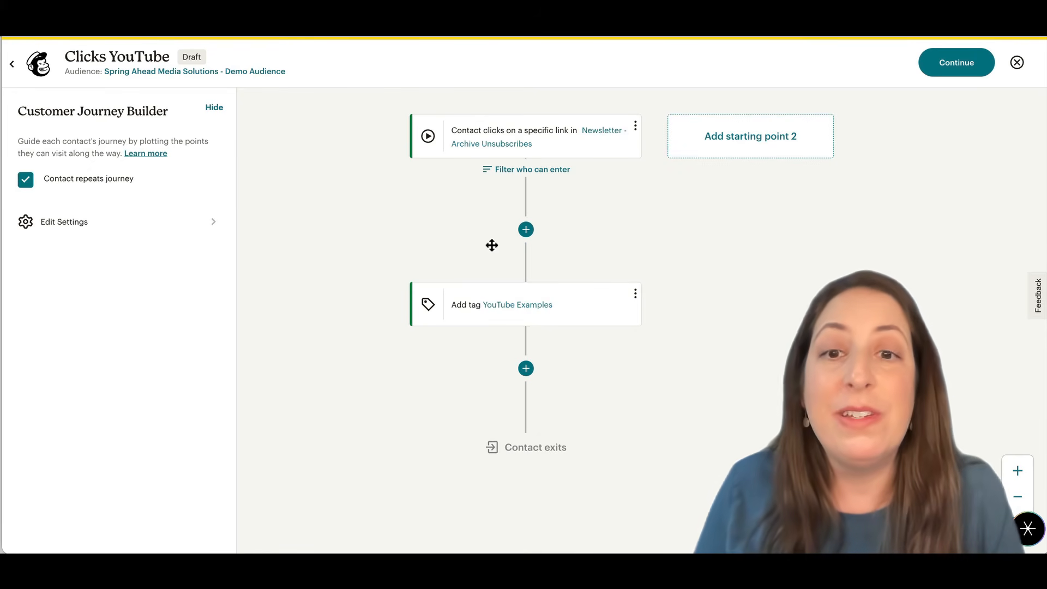
click(968, 72)
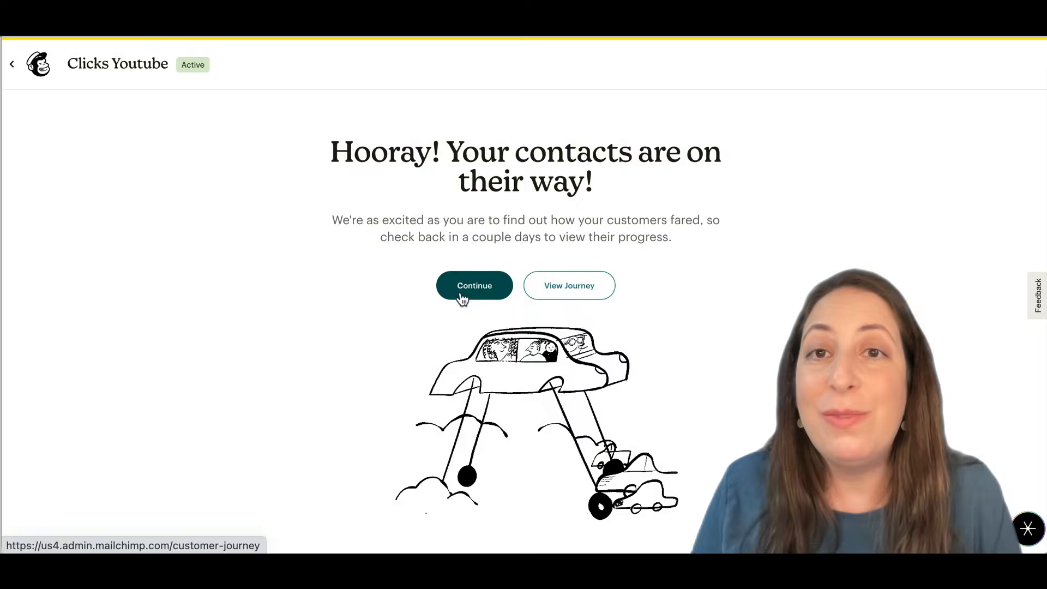
click(481, 288)
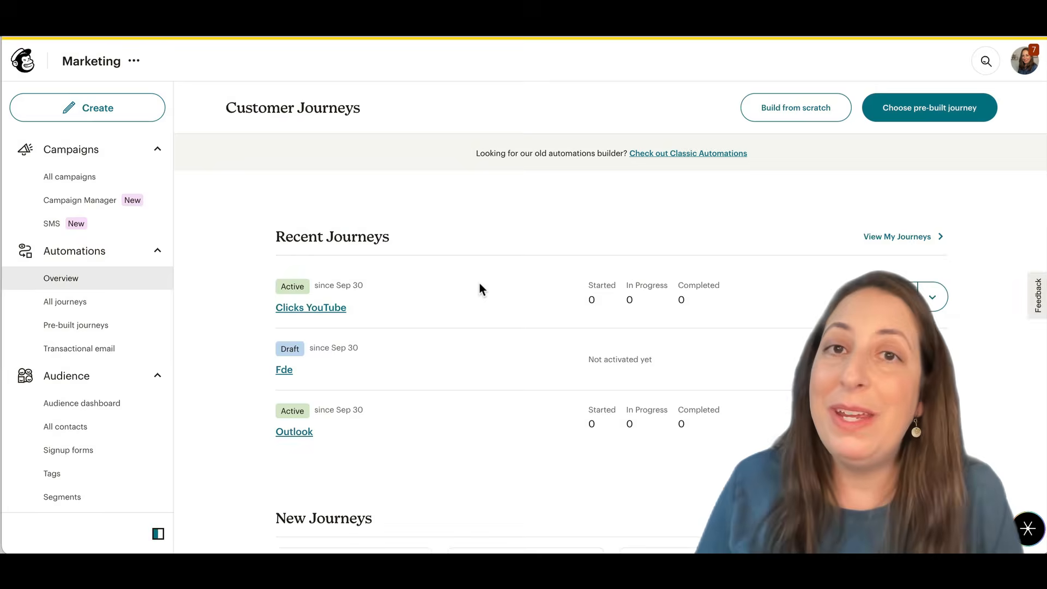